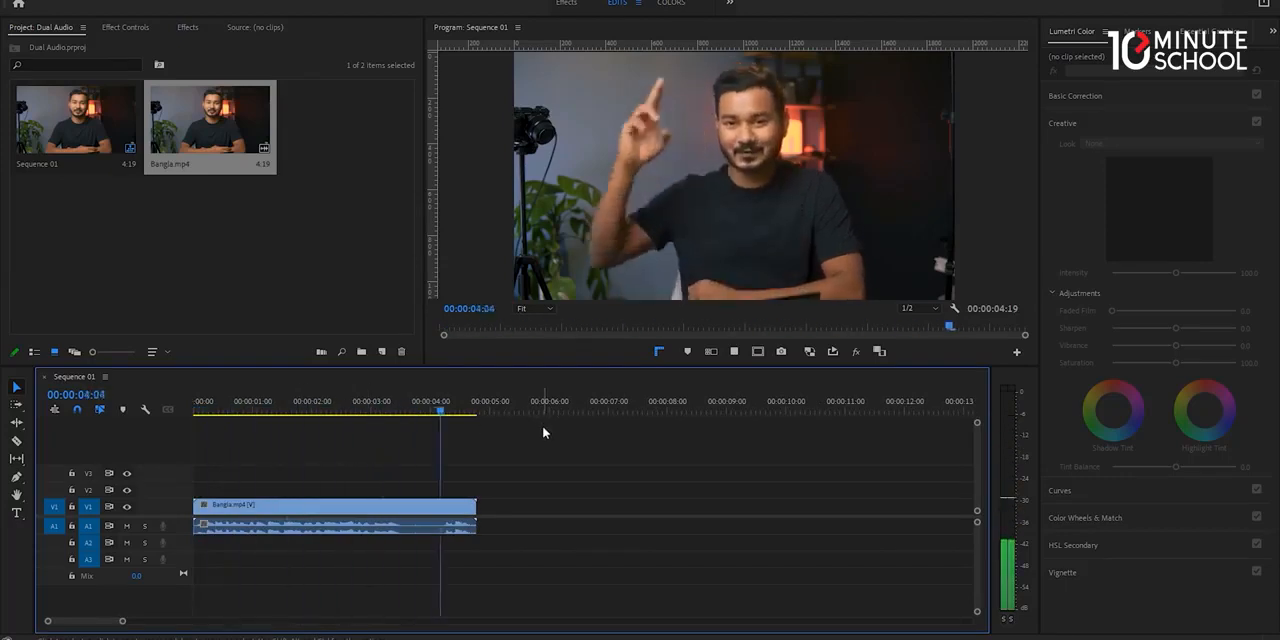
Stop playback and return the playhead to the start of the sequence.
{"action": "key", "text": "space"}
{"action": "left_click", "coordinate": [339, 412]}
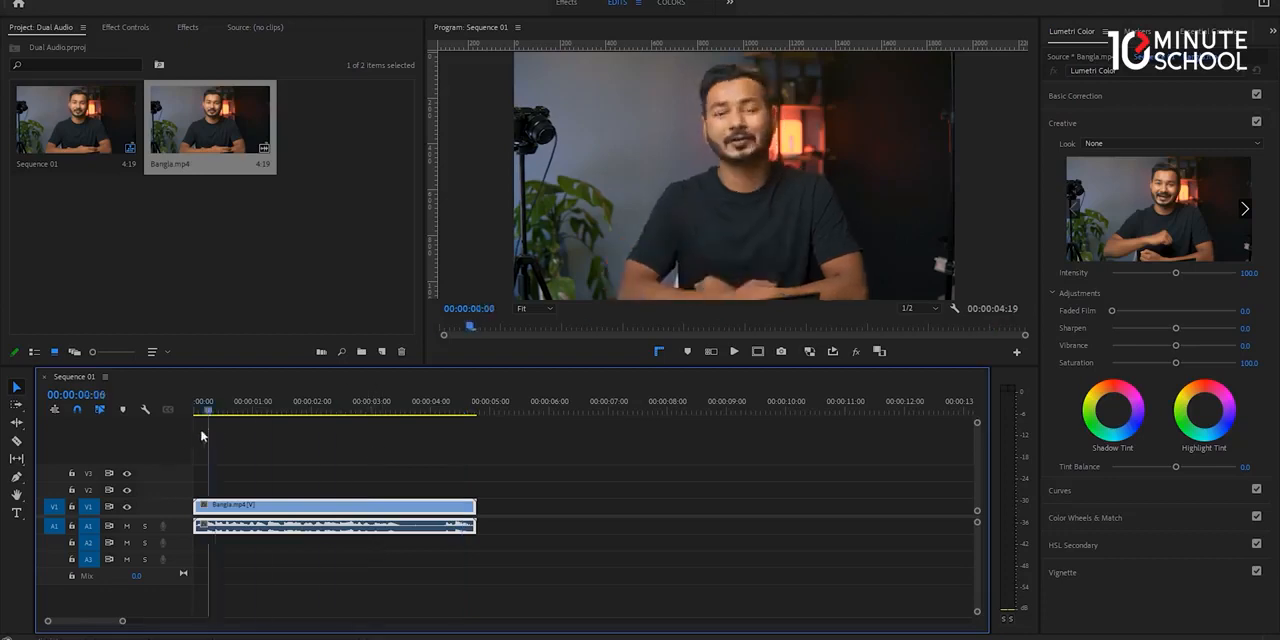
{"action": "key", "text": "Home"}
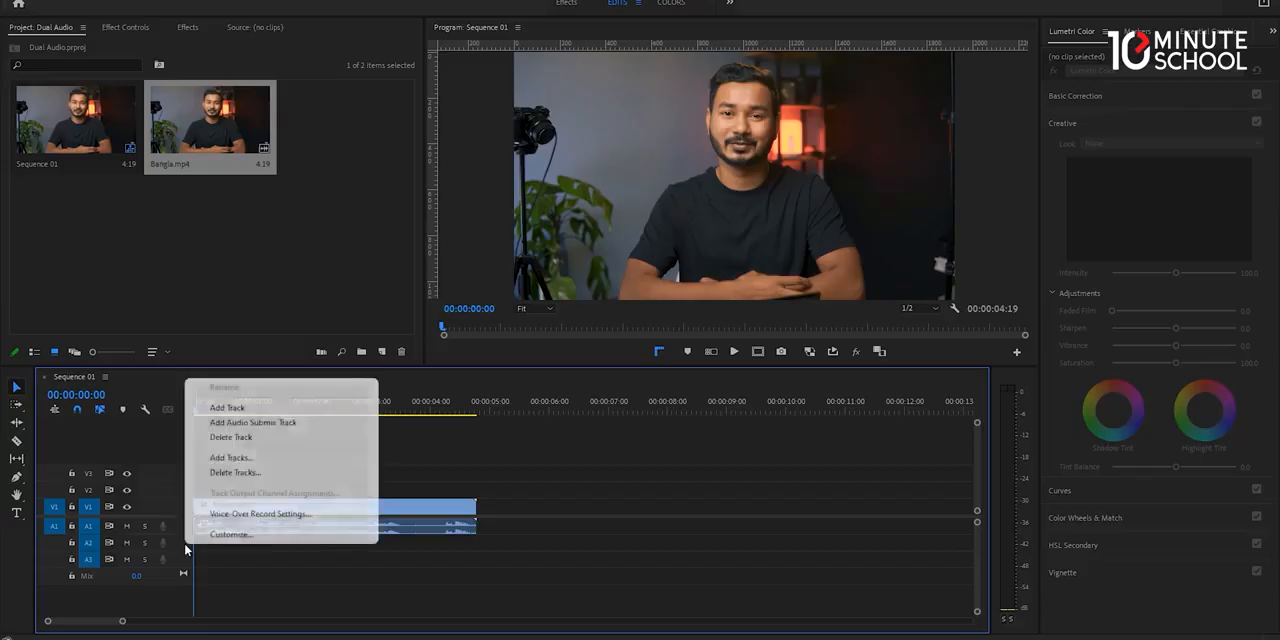
Set the voice-over recording source of the Audio 2 track to ZOOM Recording Mixer (ZOOM H and F Series Audio).
{"action": "left_click", "coordinate": [223, 515]}
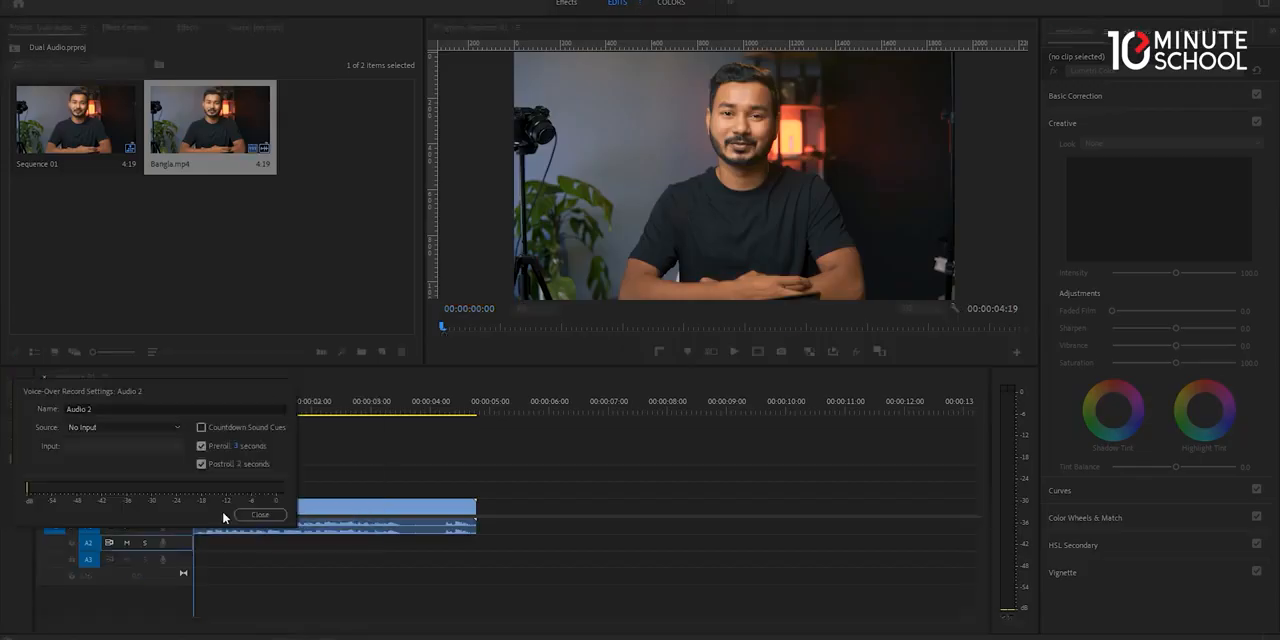
{"action": "left_click", "coordinate": [161, 428]}
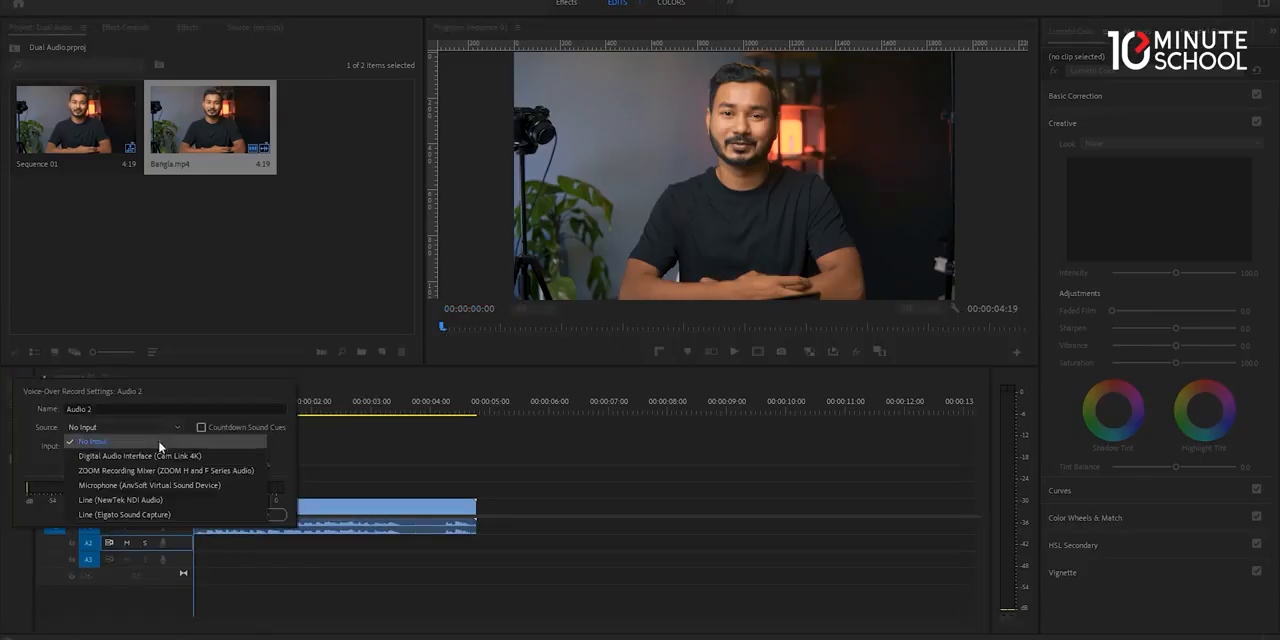
{"action": "left_click", "coordinate": [158, 466]}
{"action": "left_click", "coordinate": [259, 515]}
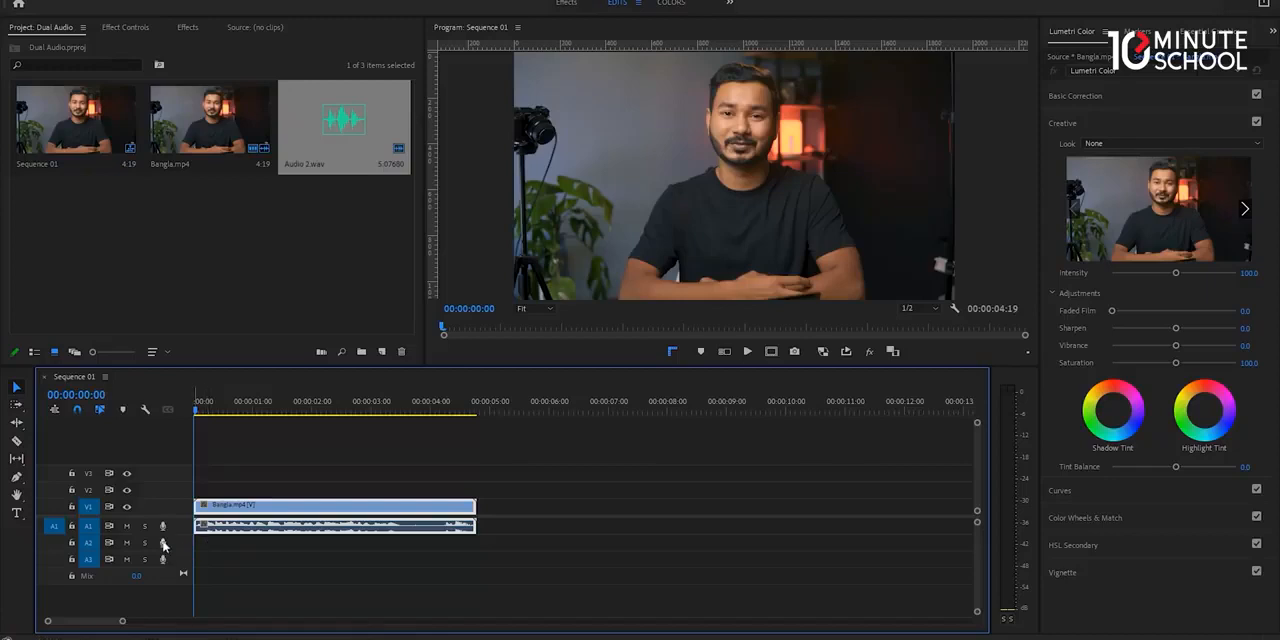
Record a voice-over on track A2 and trim its end to match the end of the Bangla.mp4 clip.
{"action": "key", "text": "End"}
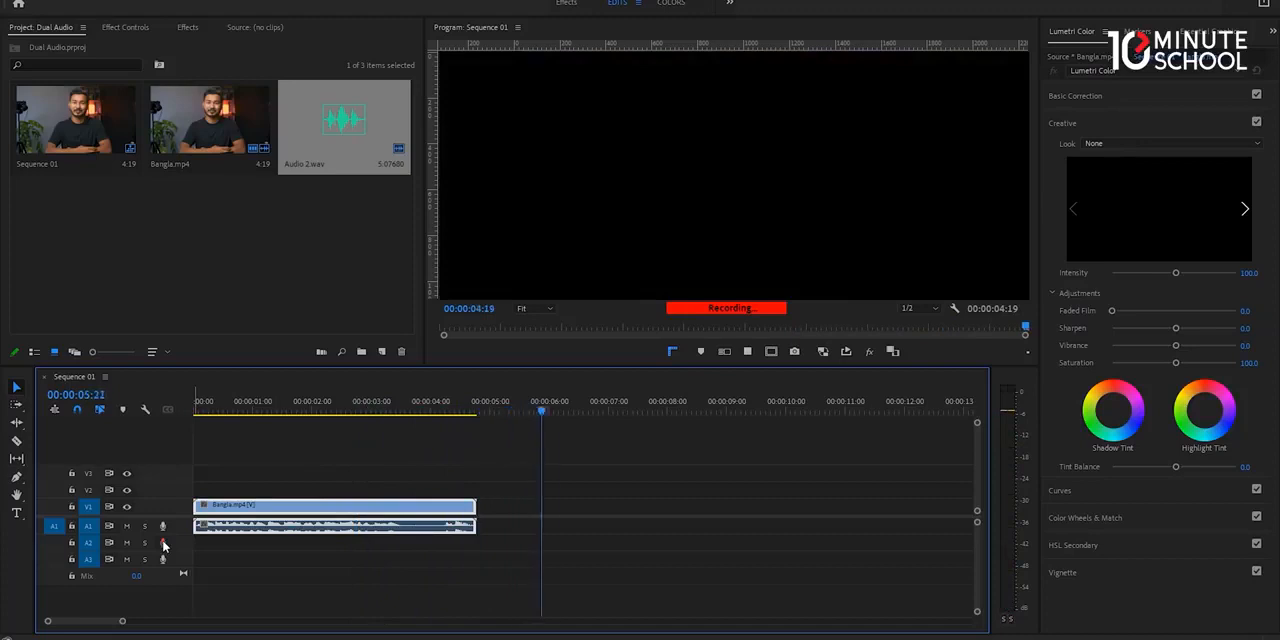
{"action": "left_click", "coordinate": [164, 545]}
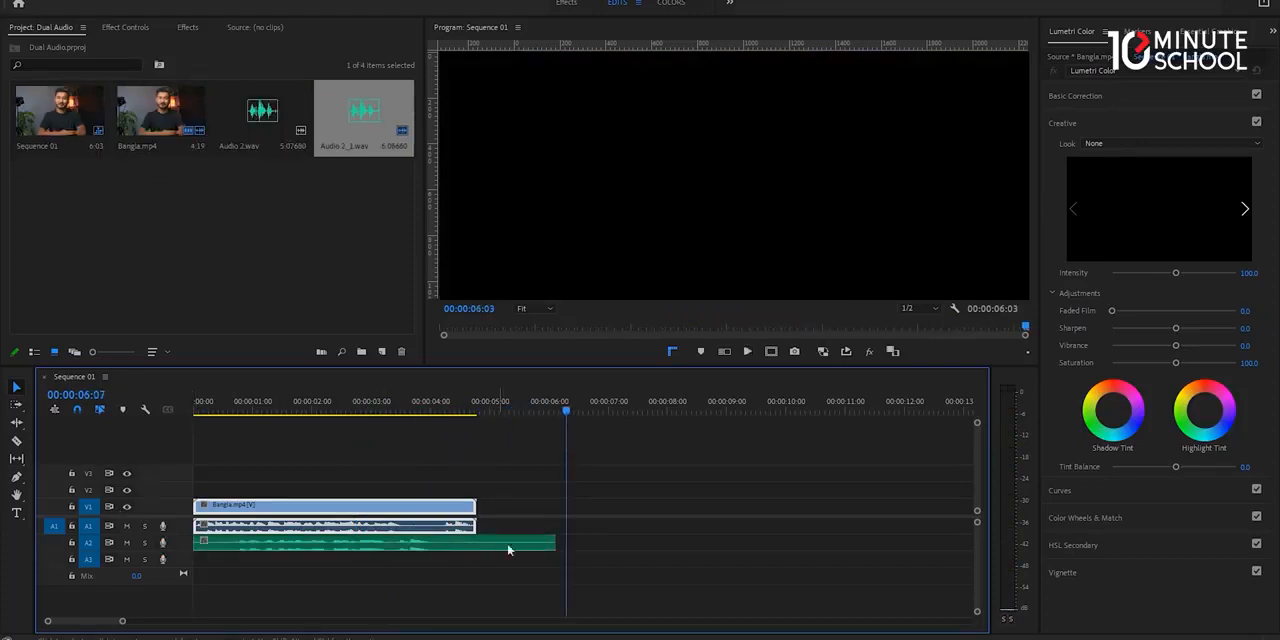
{"action": "left_click_drag", "start_coordinate": [549, 540], "coordinate": [474, 543]}
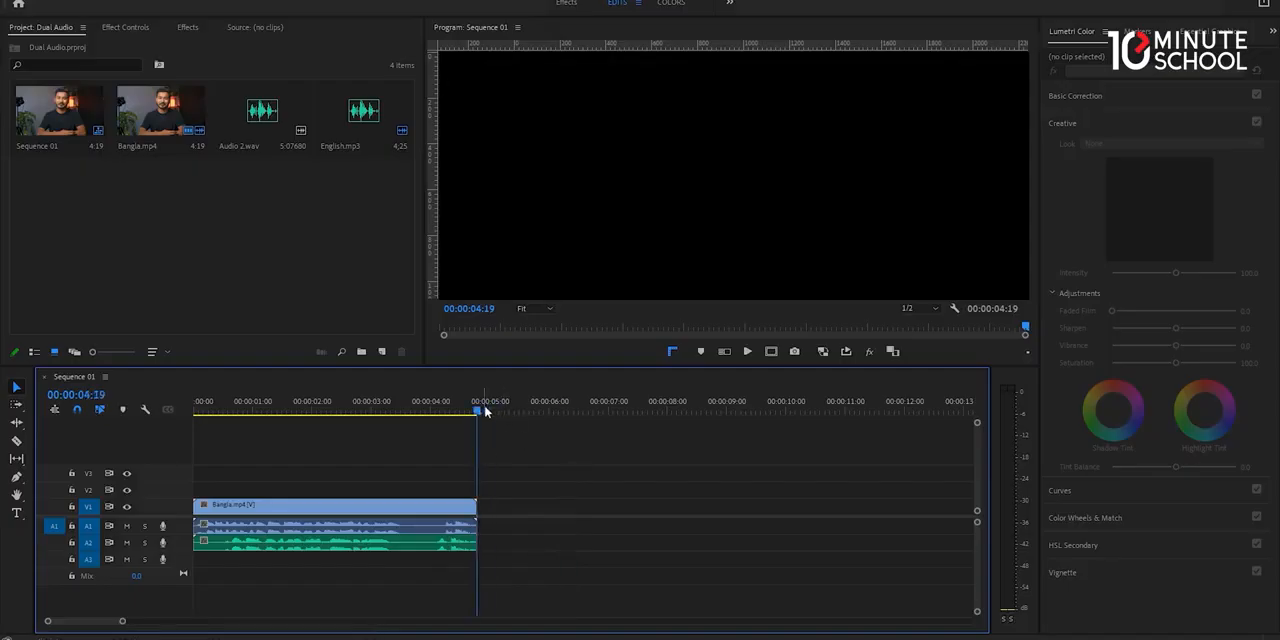
Mark in and out points around the whole clip and mute track A2.
{"action": "key", "text": "x"}
{"action": "left_click_drag", "start_coordinate": [297, 393], "coordinate": [161, 440]}
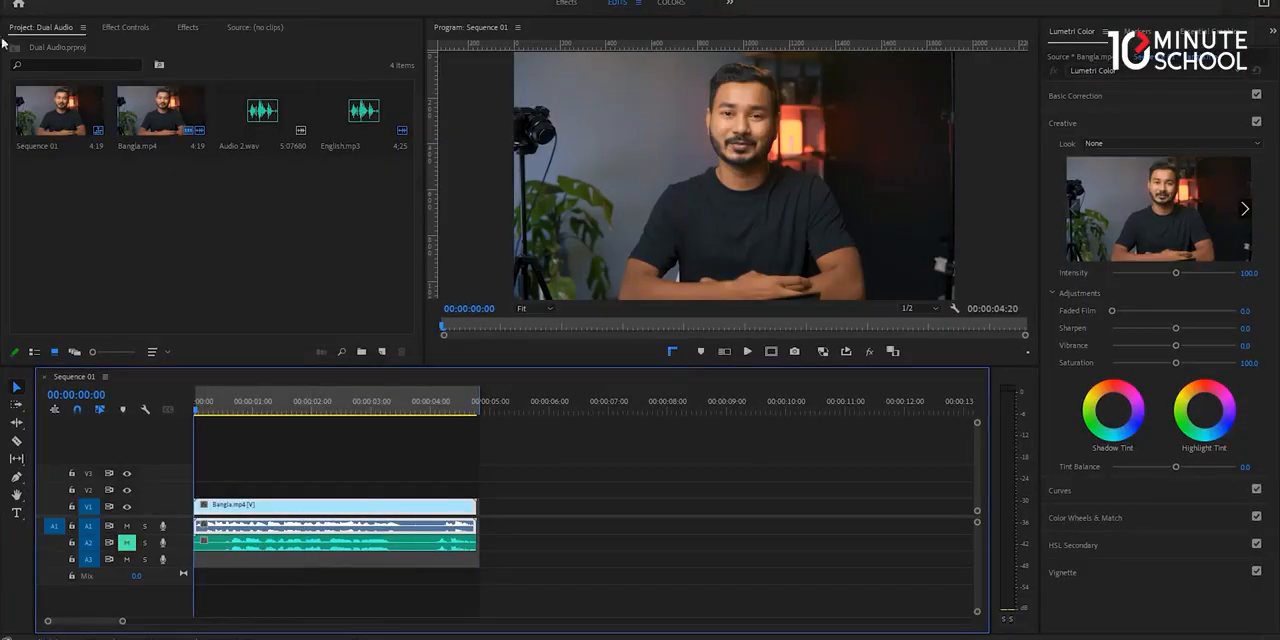
Export the marked range as an H.264 video named Bangla.mp4 with the Match Source - High bitrate preset.
{"action": "left_click", "coordinate": [12, 1]}
{"action": "mouse_move", "coordinate": [194, 370]}
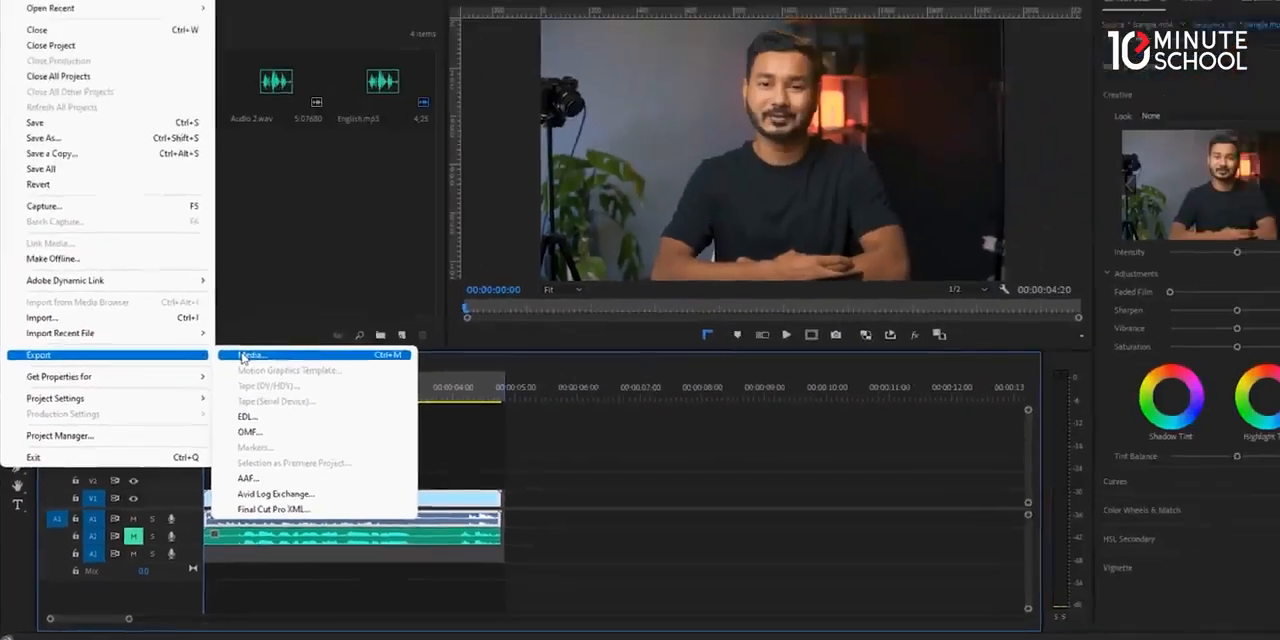
{"action": "left_click", "coordinate": [352, 216]}
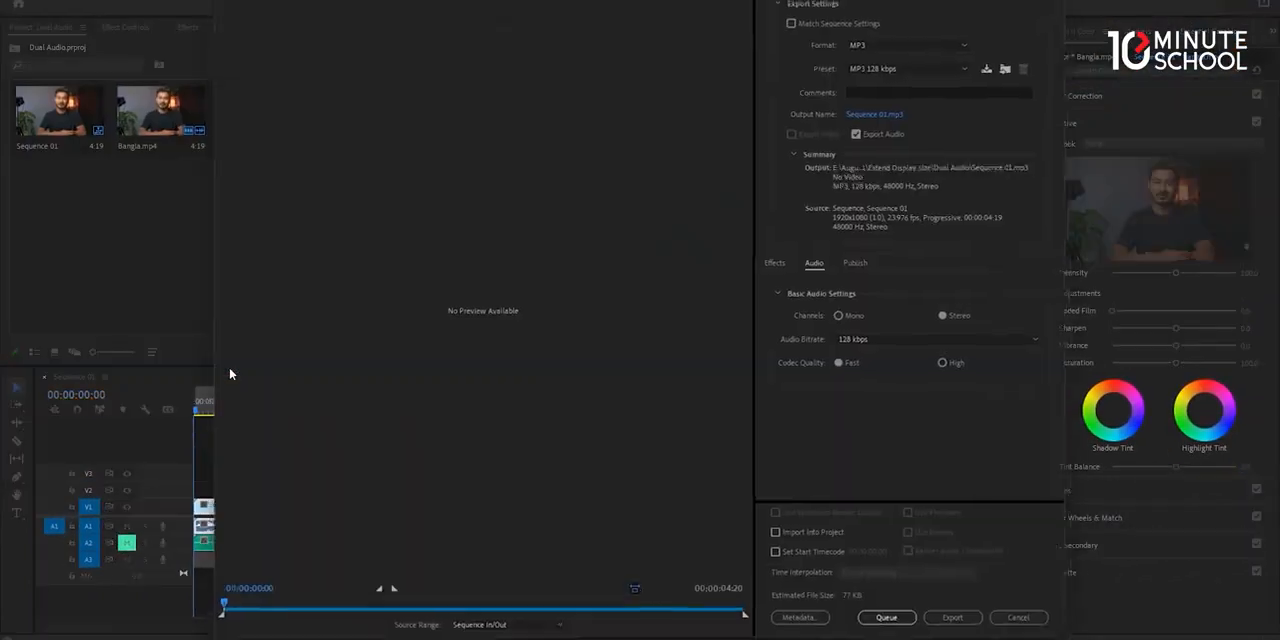
{"action": "left_click", "coordinate": [913, 44]}
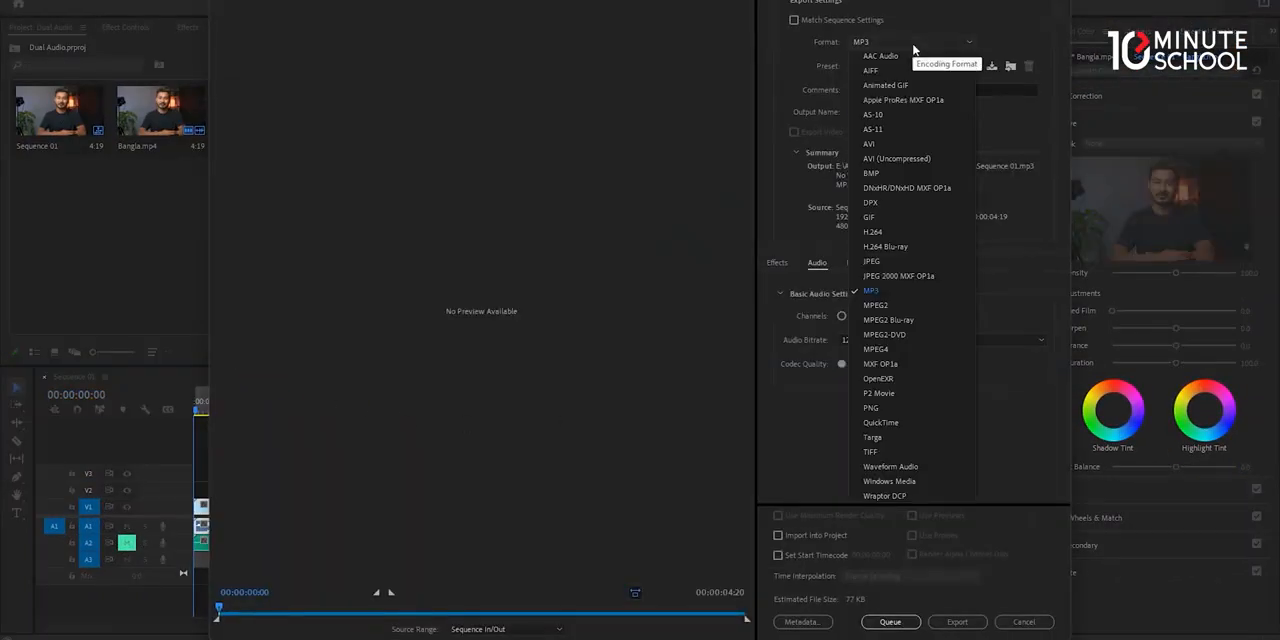
{"action": "left_click", "coordinate": [920, 231]}
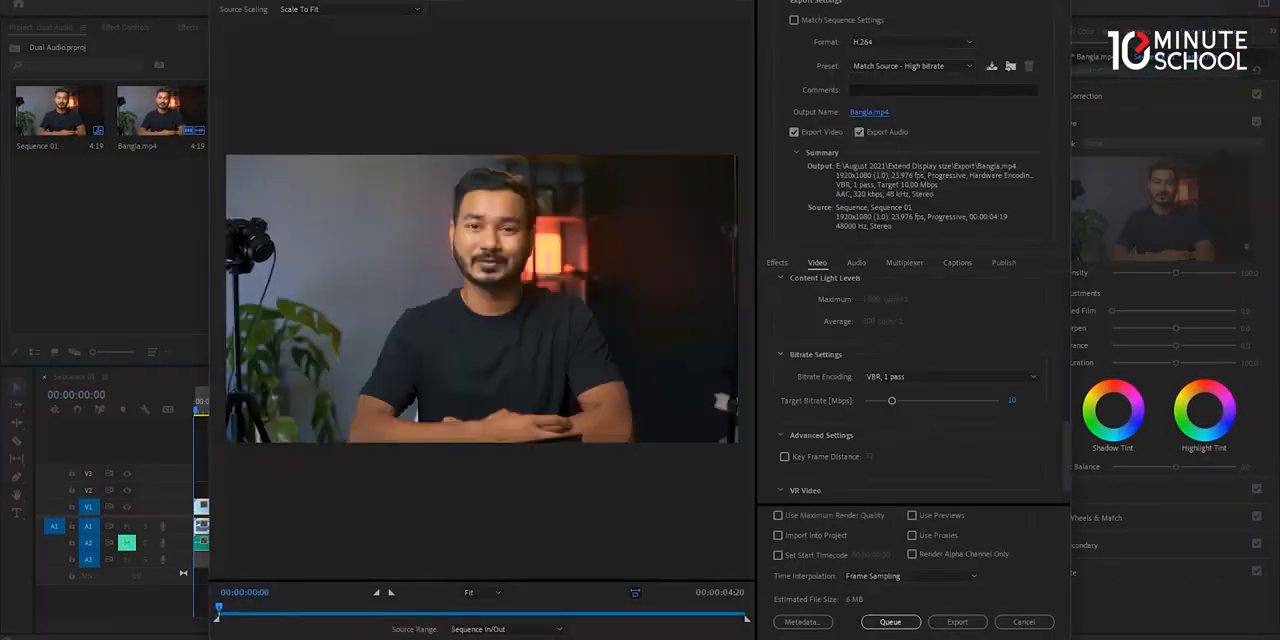
{"action": "left_click", "coordinate": [956, 622]}
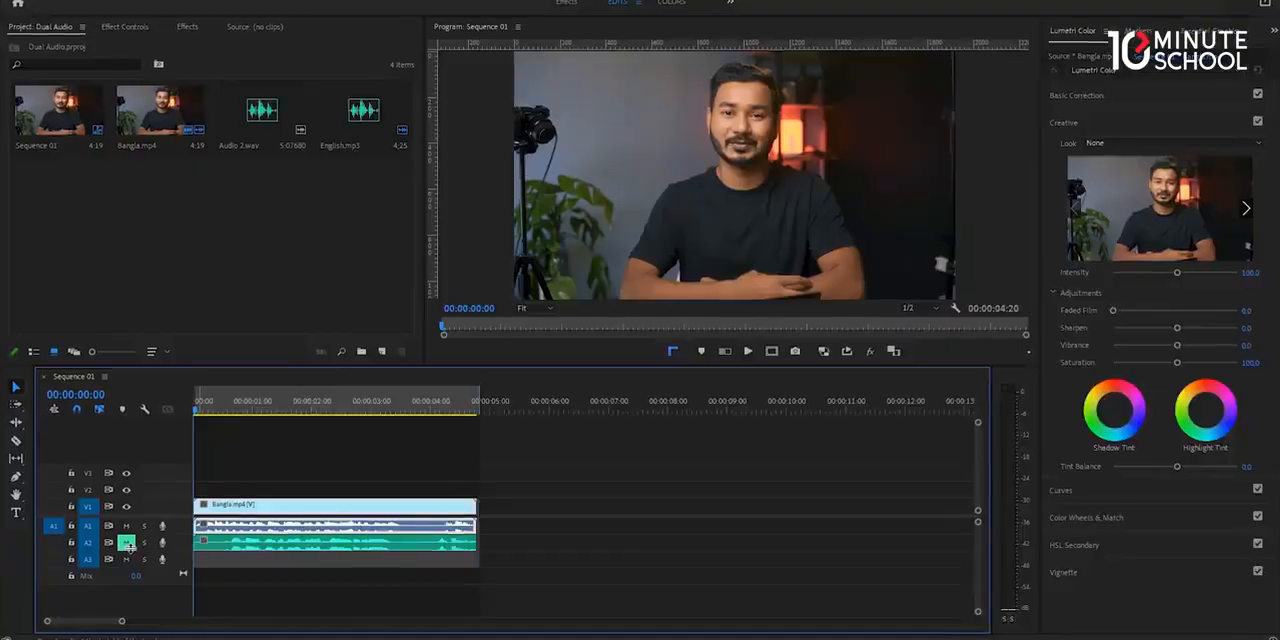
Mute track A1, unmute track A2, and set up a media export of the sequence in MP3 format.
{"action": "left_click", "coordinate": [190, 474]}
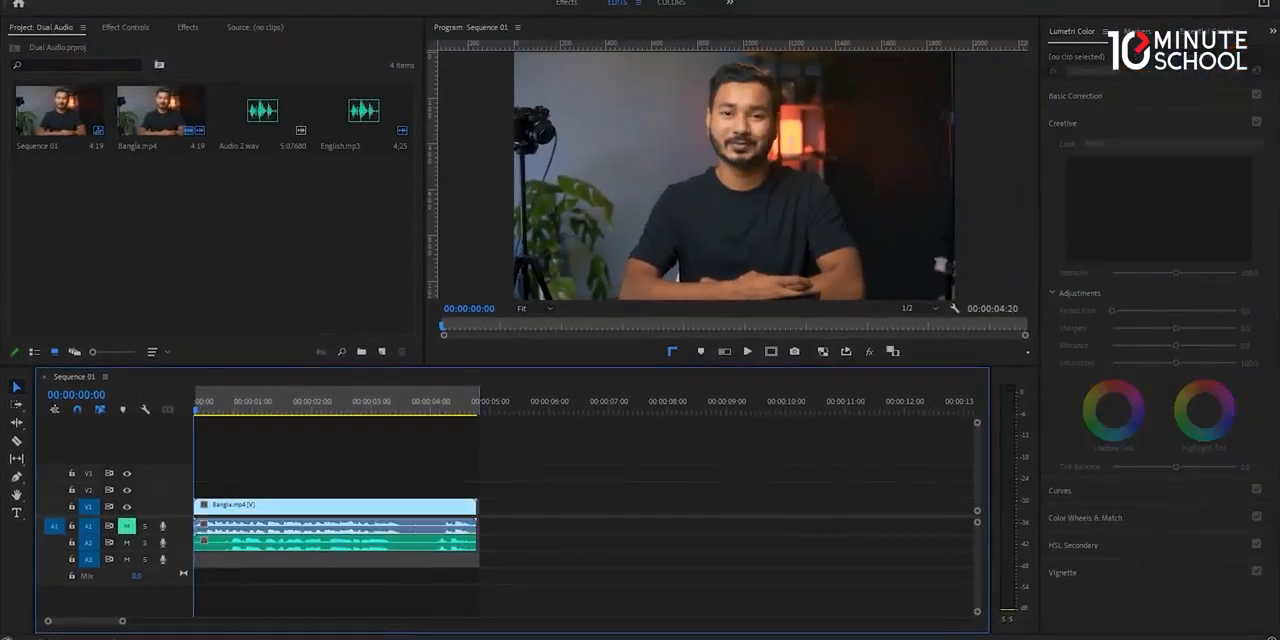
{"action": "key", "text": "alt+f"}
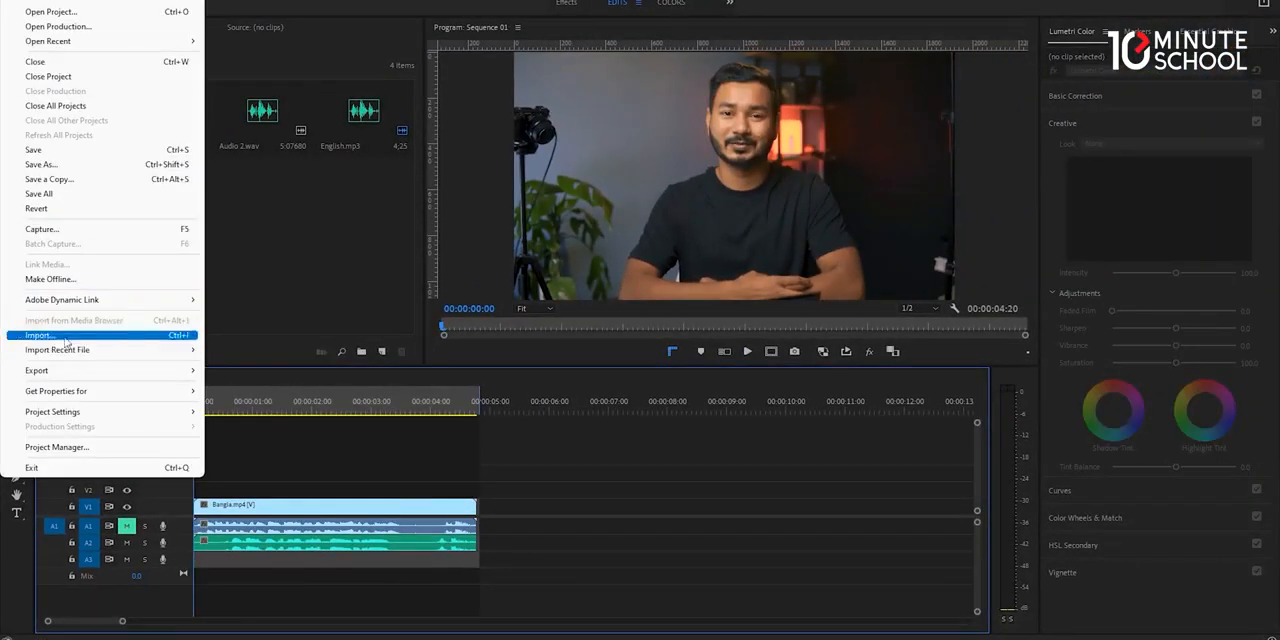
{"action": "mouse_move", "coordinate": [70, 372]}
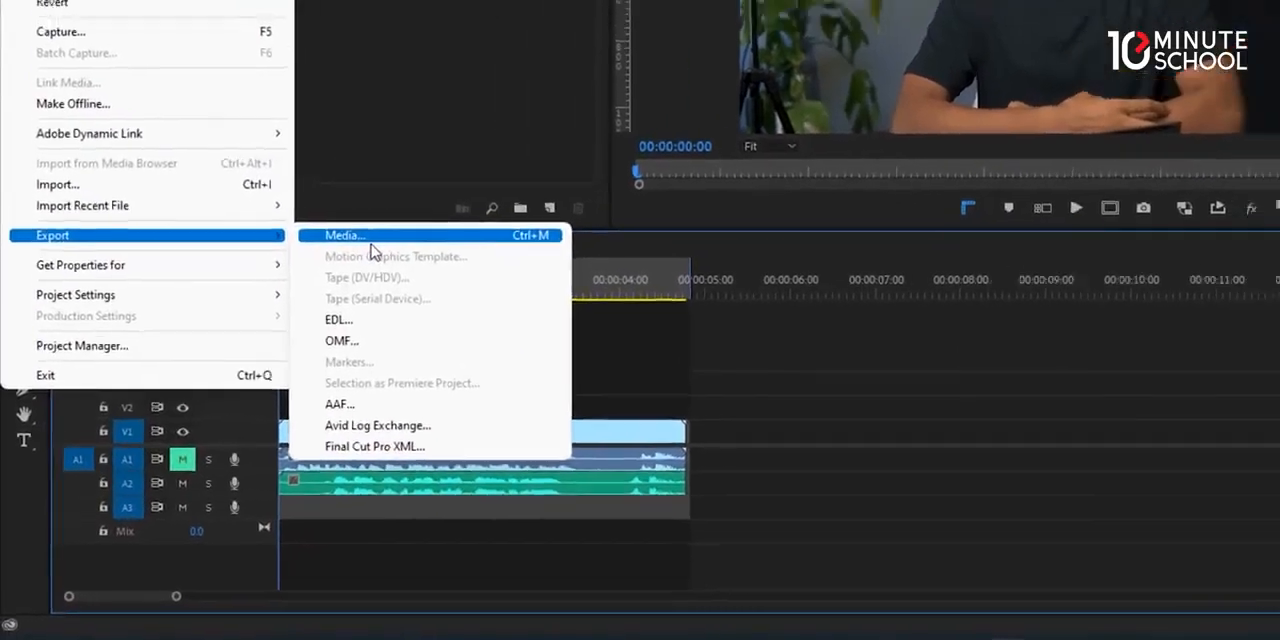
{"action": "left_click", "coordinate": [371, 250]}
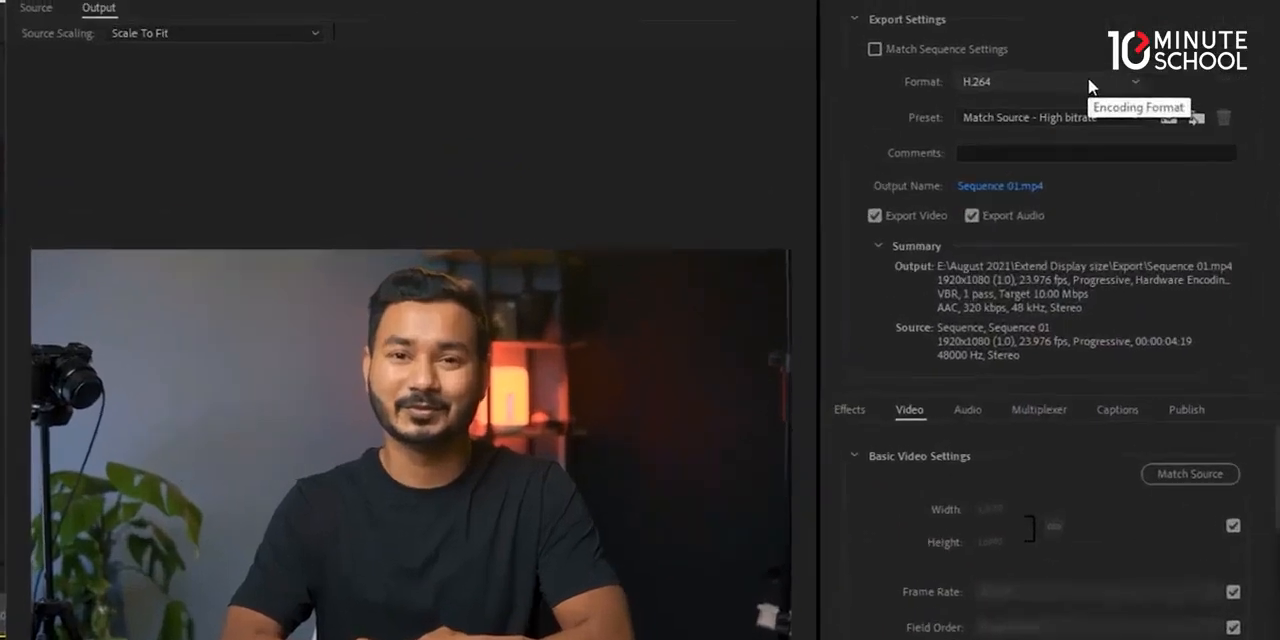
{"action": "left_click", "coordinate": [938, 44]}
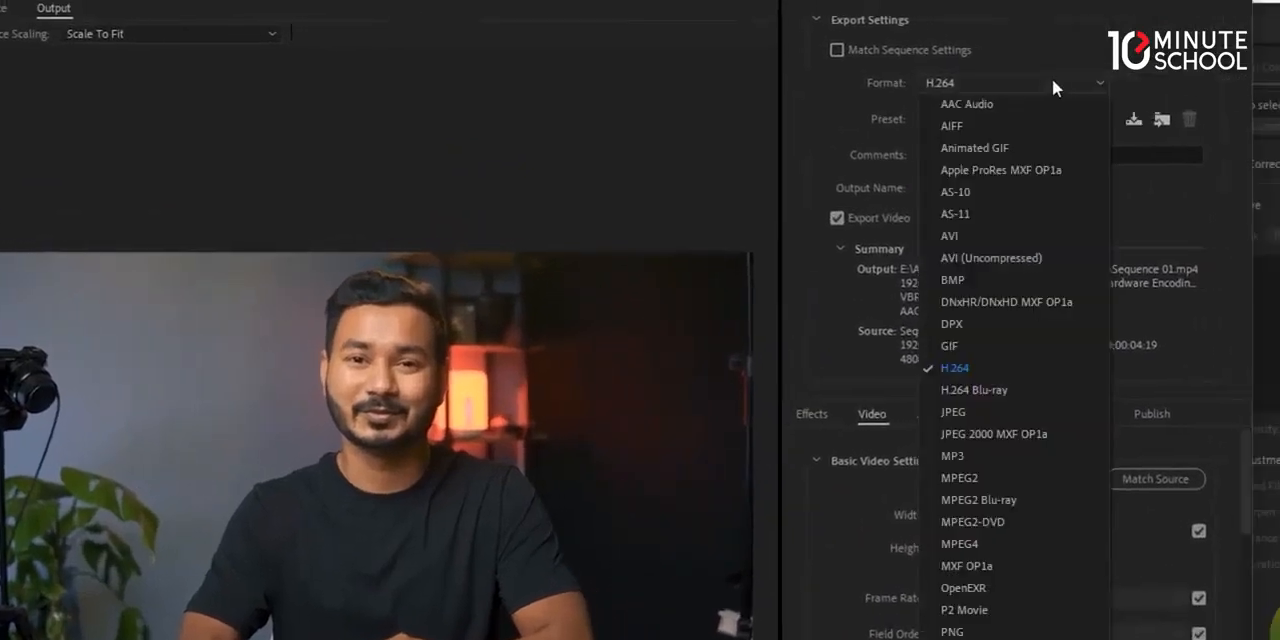
{"action": "left_click", "coordinate": [999, 447]}
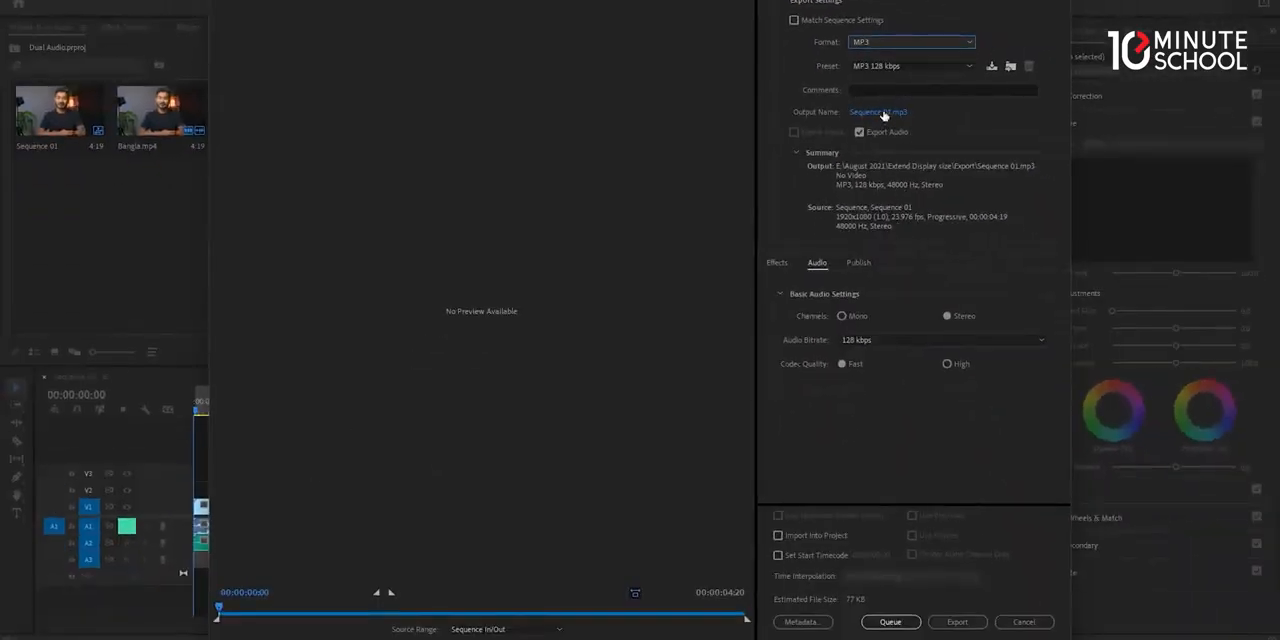
Set the MP3 export's output file name to English in the Export folder.
{"action": "left_click", "coordinate": [880, 112]}
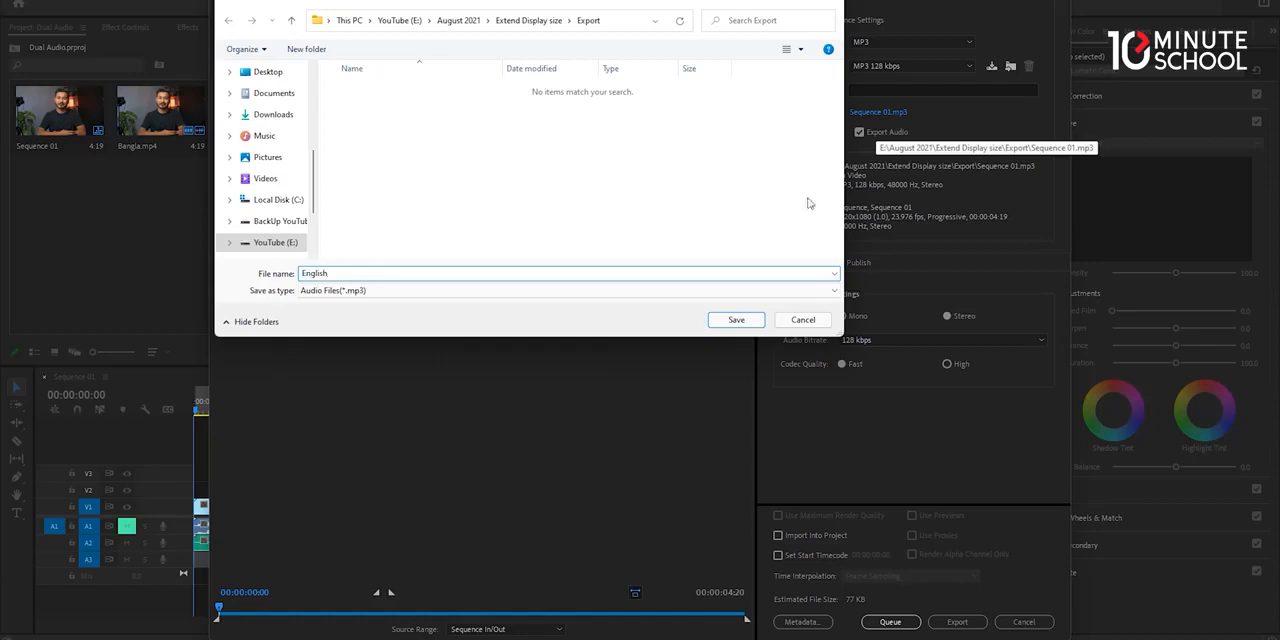
{"action": "type", "text": "English"}
{"action": "left_click", "coordinate": [738, 320]}
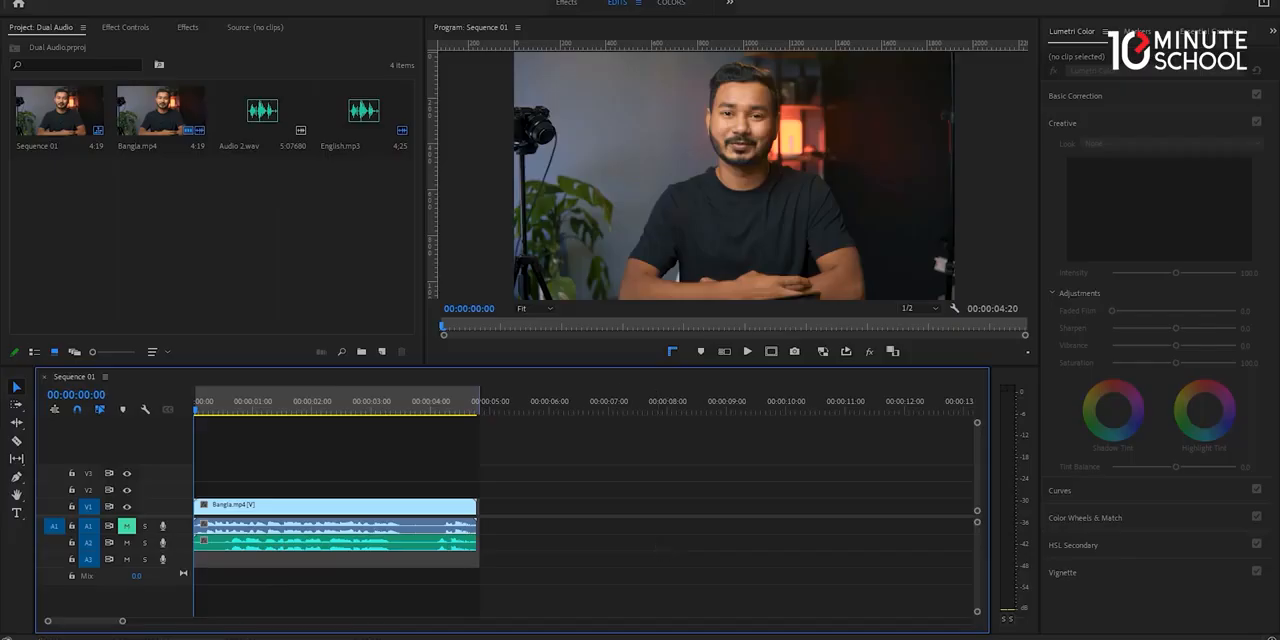
Search the computer for mkv and launch MKVToolNix GUI.
{"action": "key", "text": "super"}
{"action": "type", "text": "m"}
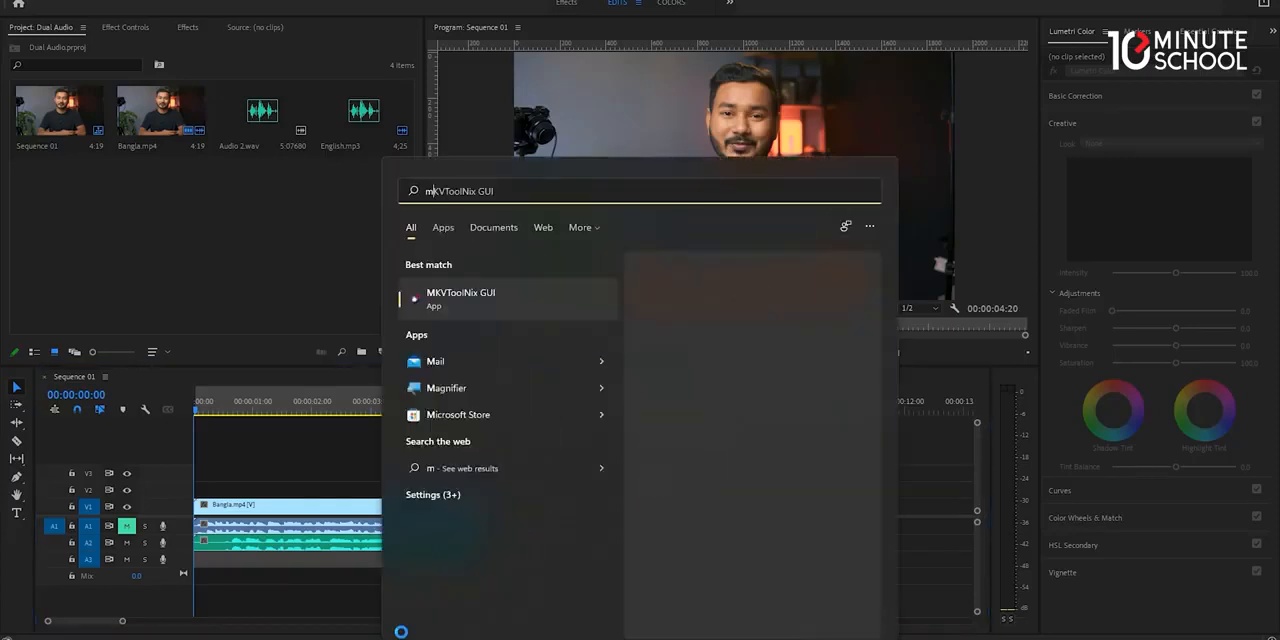
{"action": "type", "text": "kv"}
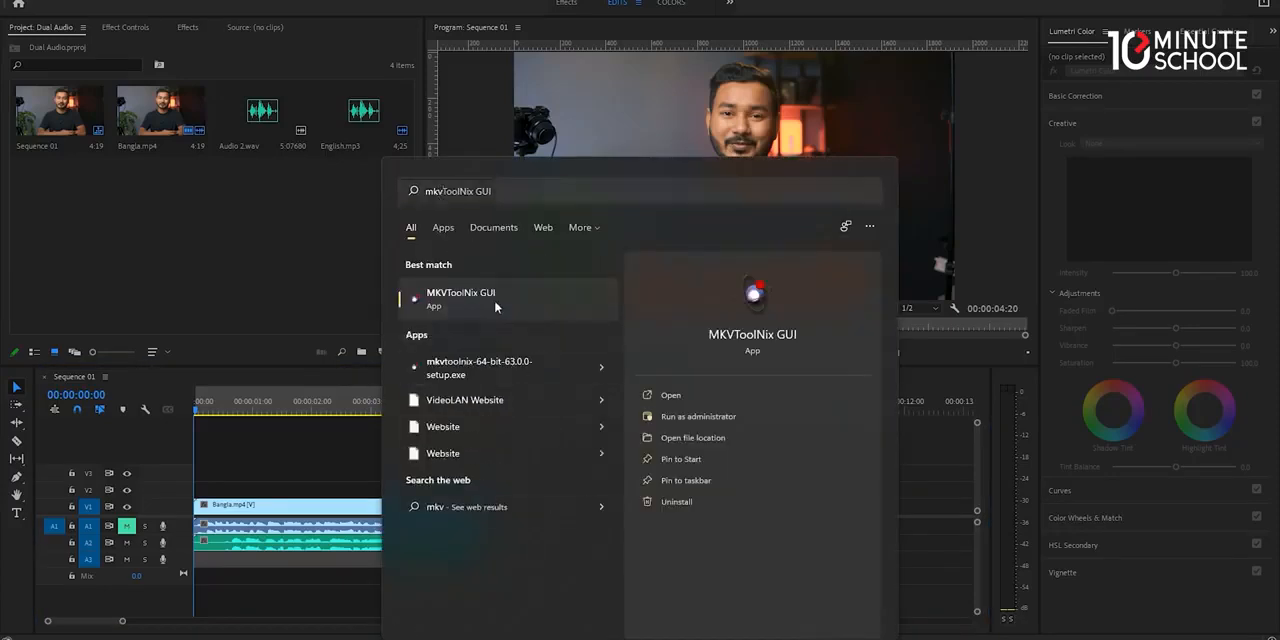
{"action": "left_click", "coordinate": [494, 300]}
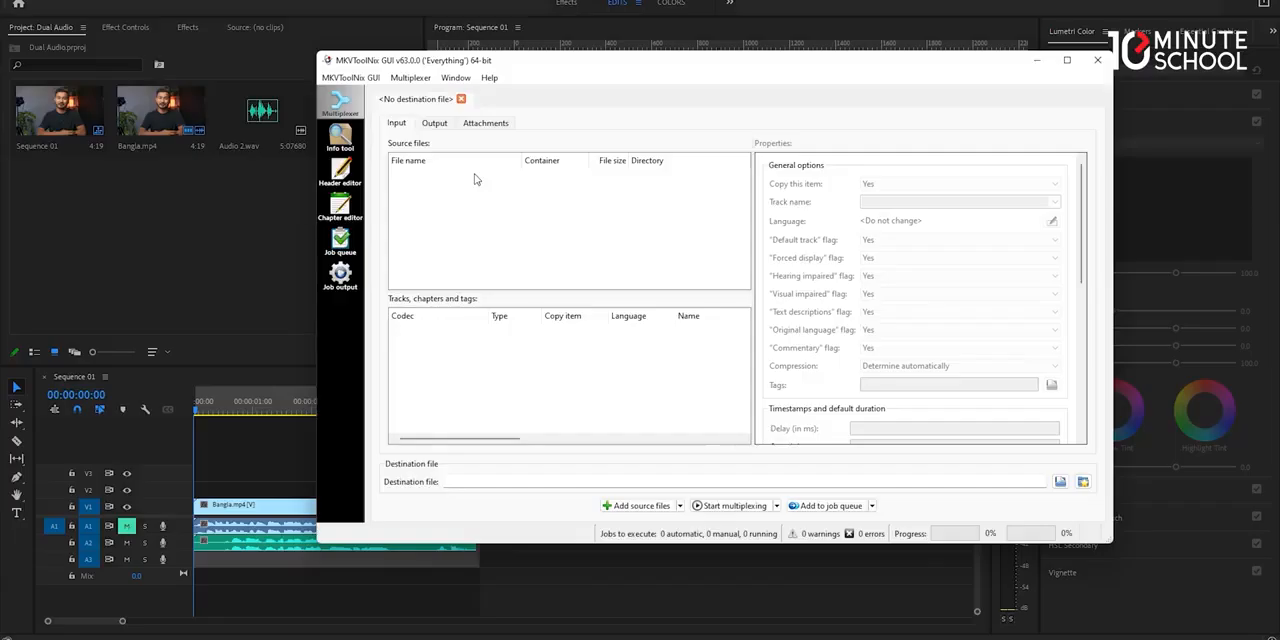
Add Bangla.mp4 and English.mp3 from the Export folder as source files for multiplexing.
{"action": "right_click", "coordinate": [477, 180]}
{"action": "left_click", "coordinate": [512, 183]}
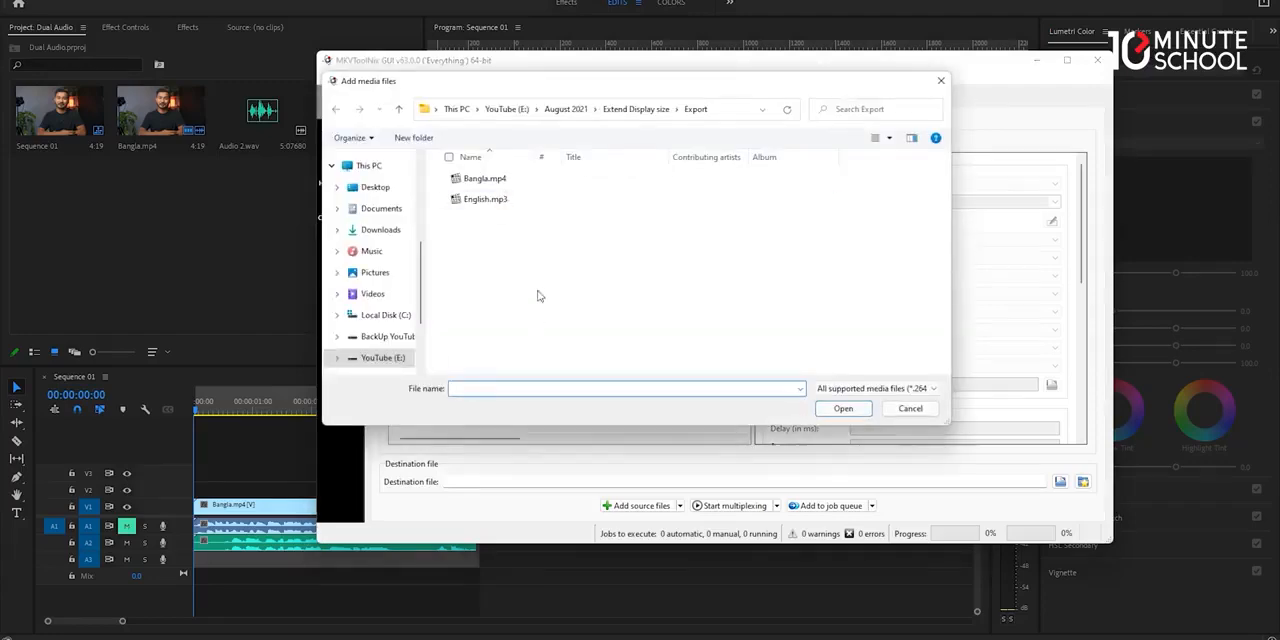
{"action": "double_click", "coordinate": [485, 179]}
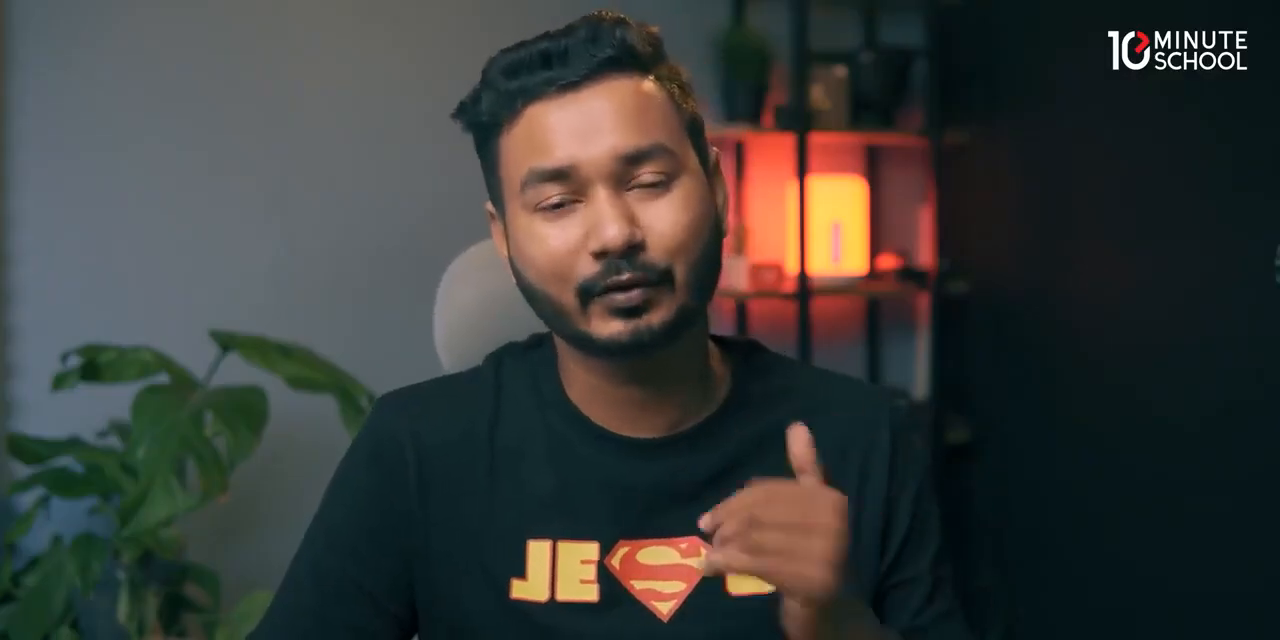
{"action": "right_click", "coordinate": [503, 198]}
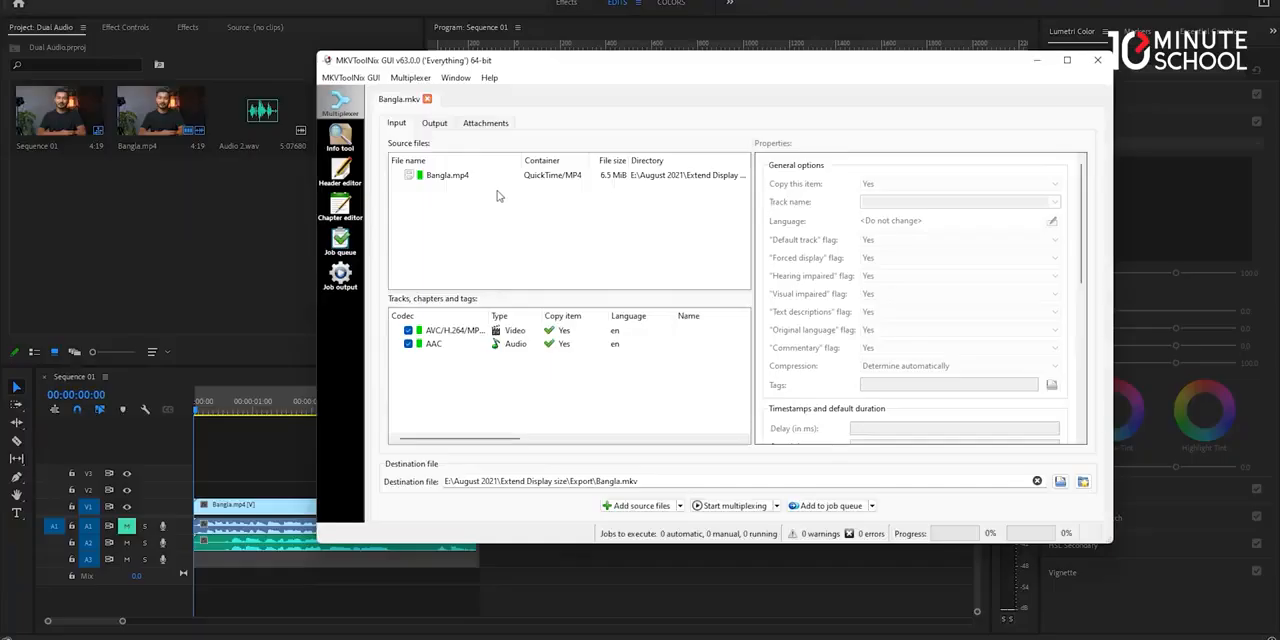
{"action": "left_click", "coordinate": [505, 199]}
{"action": "double_click", "coordinate": [460, 202]}
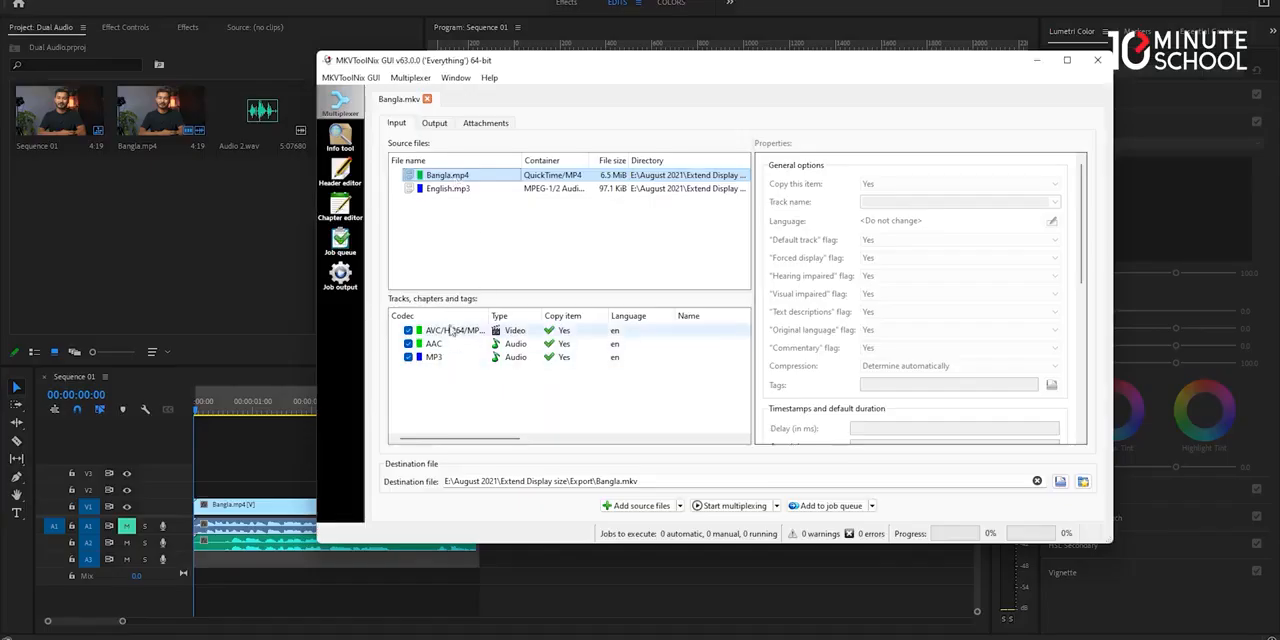
Set the AAC audio track's language to Bengali (bn; ben) and its track name to Bangla.
{"action": "left_click", "coordinate": [438, 330]}
{"action": "left_click", "coordinate": [528, 344]}
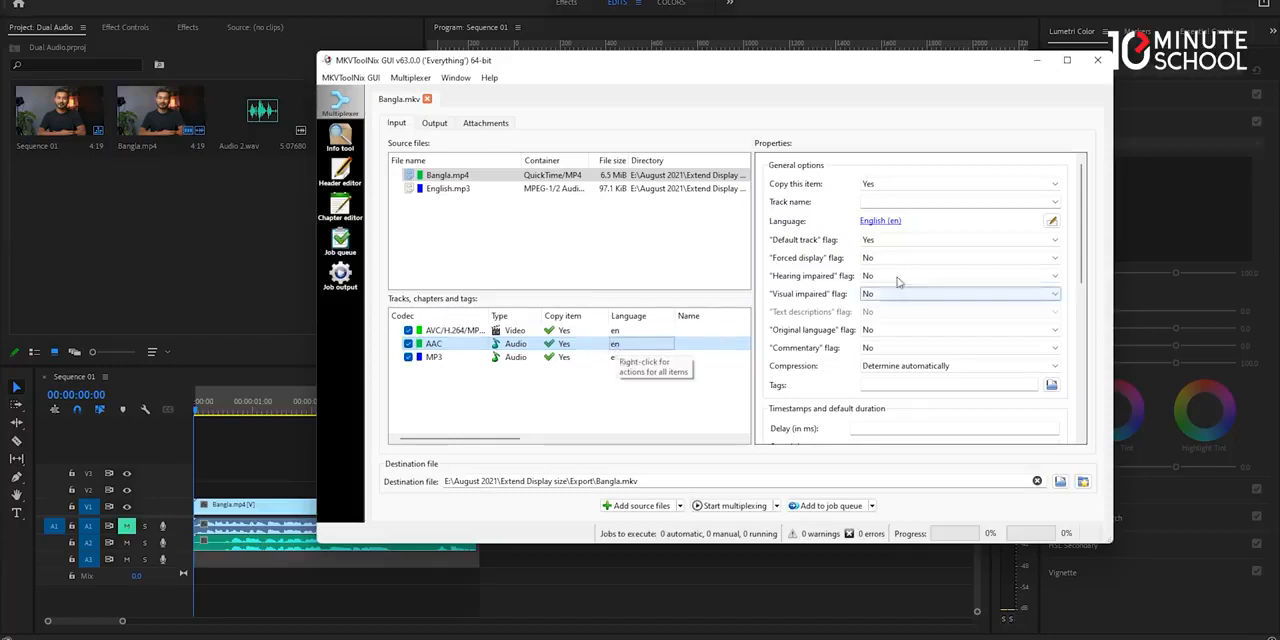
{"action": "left_click", "coordinate": [1051, 221]}
{"action": "left_click", "coordinate": [657, 220]}
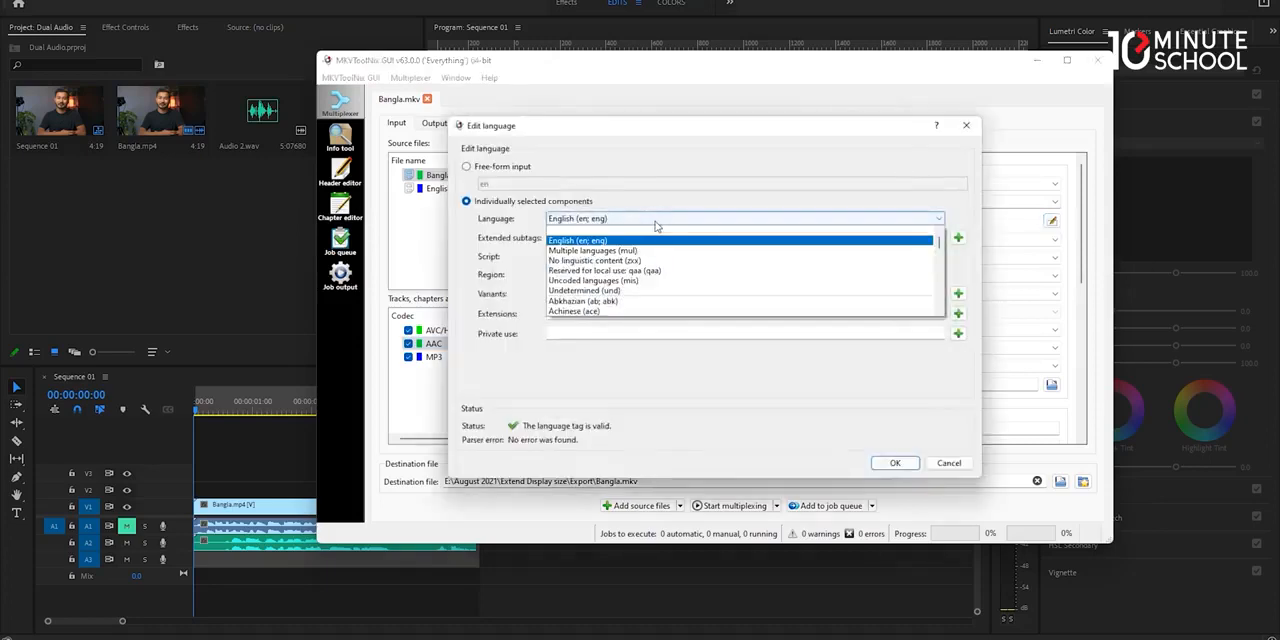
{"action": "scroll", "coordinate": [642, 260], "scroll_direction": "down", "scroll_amount": 6}
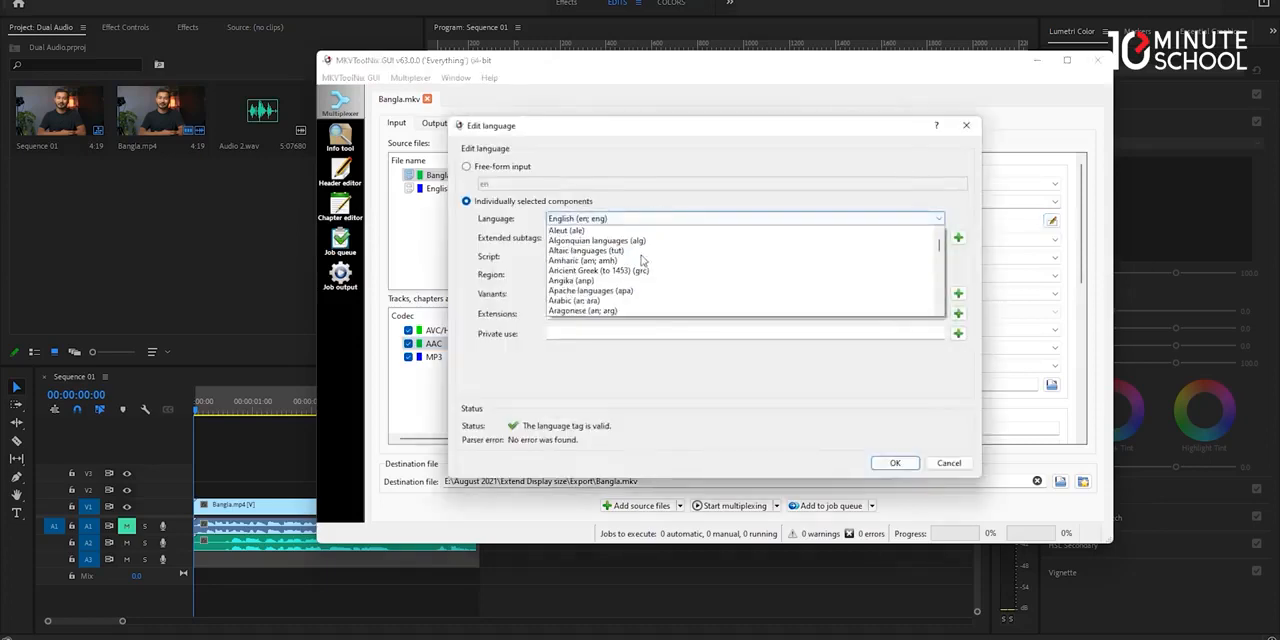
{"action": "scroll", "coordinate": [642, 260], "scroll_direction": "down", "scroll_amount": 8}
{"action": "left_click", "coordinate": [618, 302]}
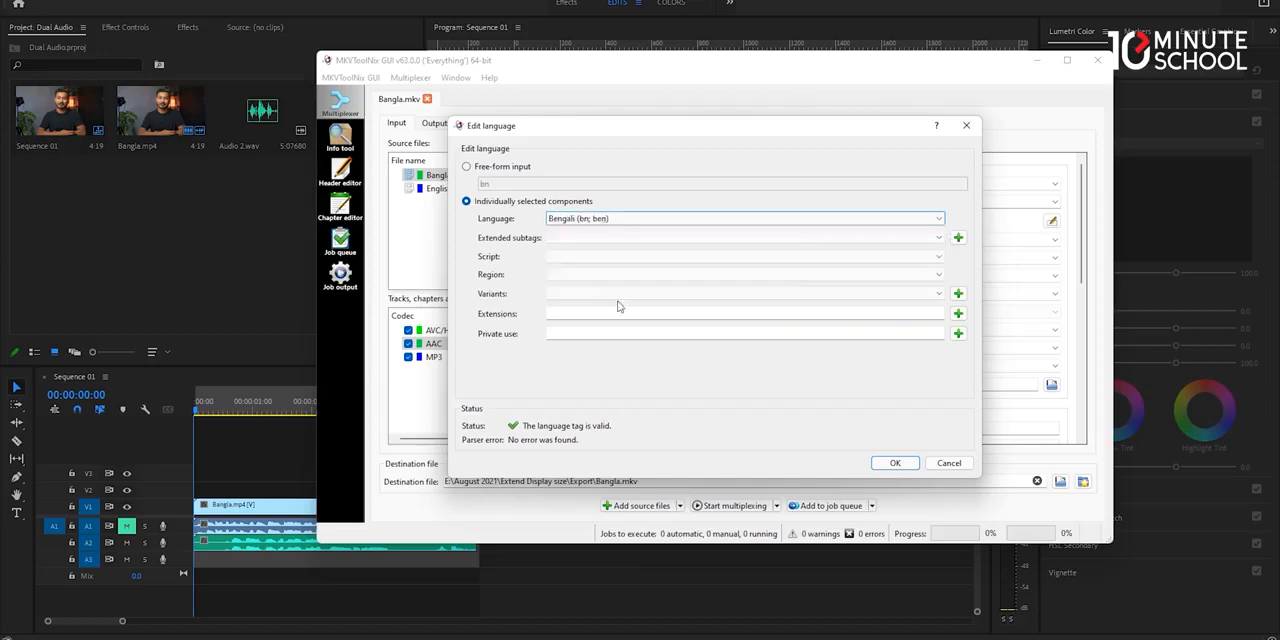
{"action": "left_click", "coordinate": [895, 463]}
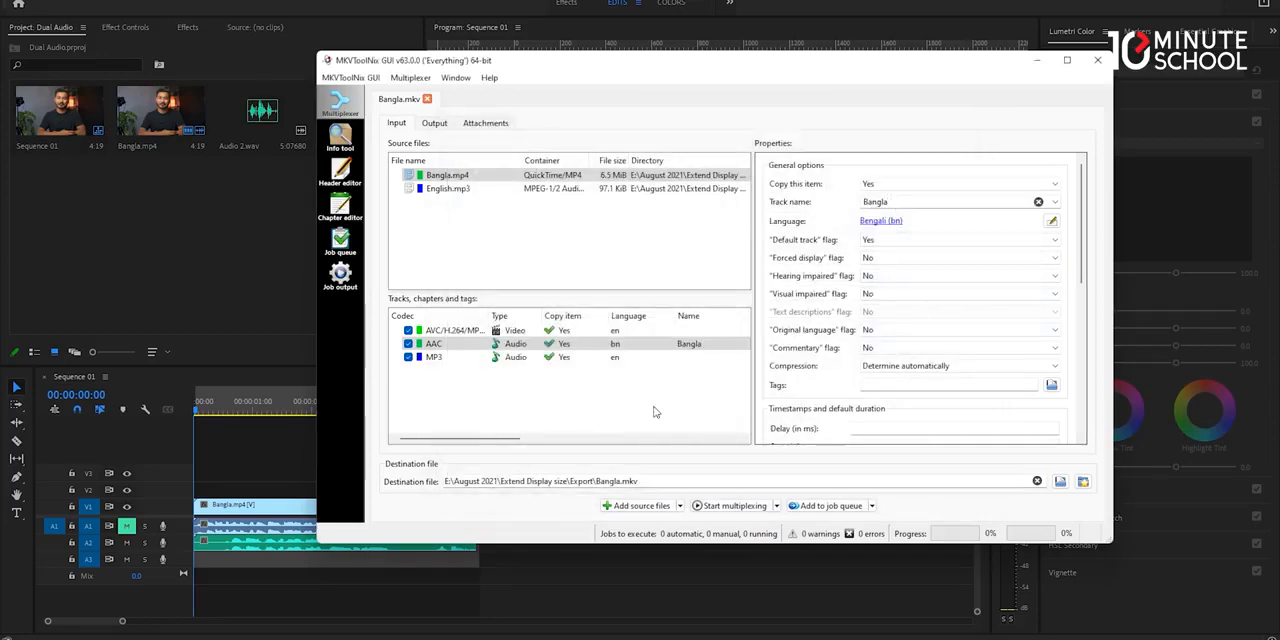
Name the MP3 audio track English.
{"action": "left_click", "coordinate": [590, 358]}
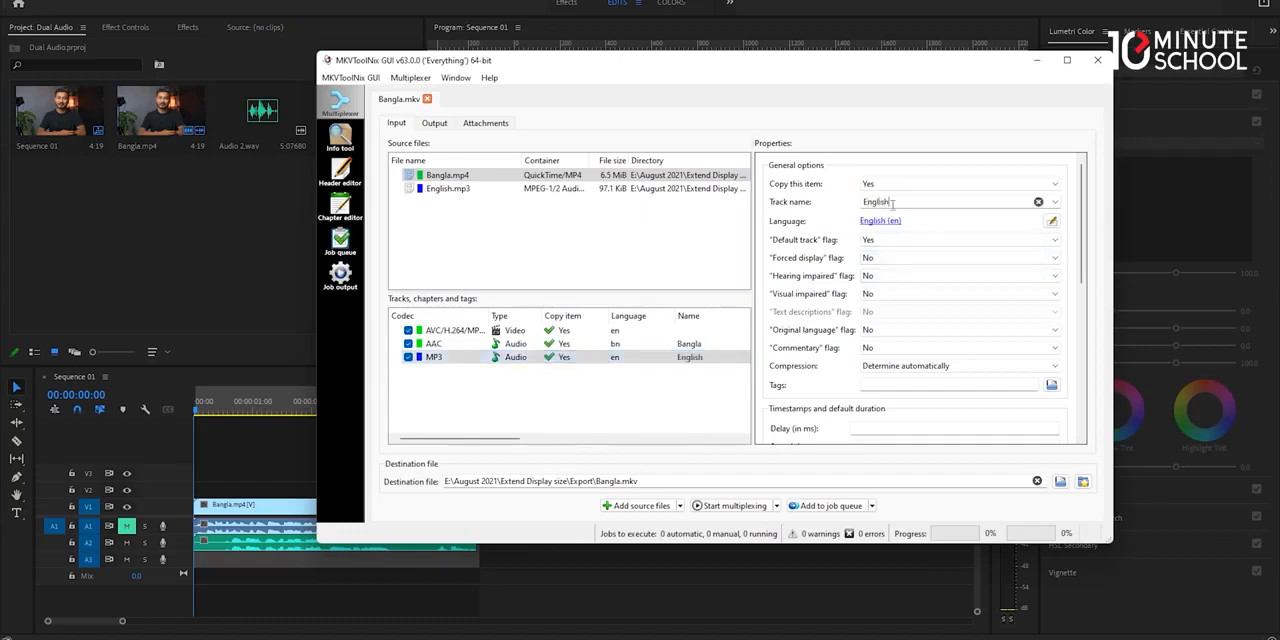
{"action": "left_click", "coordinate": [629, 418]}
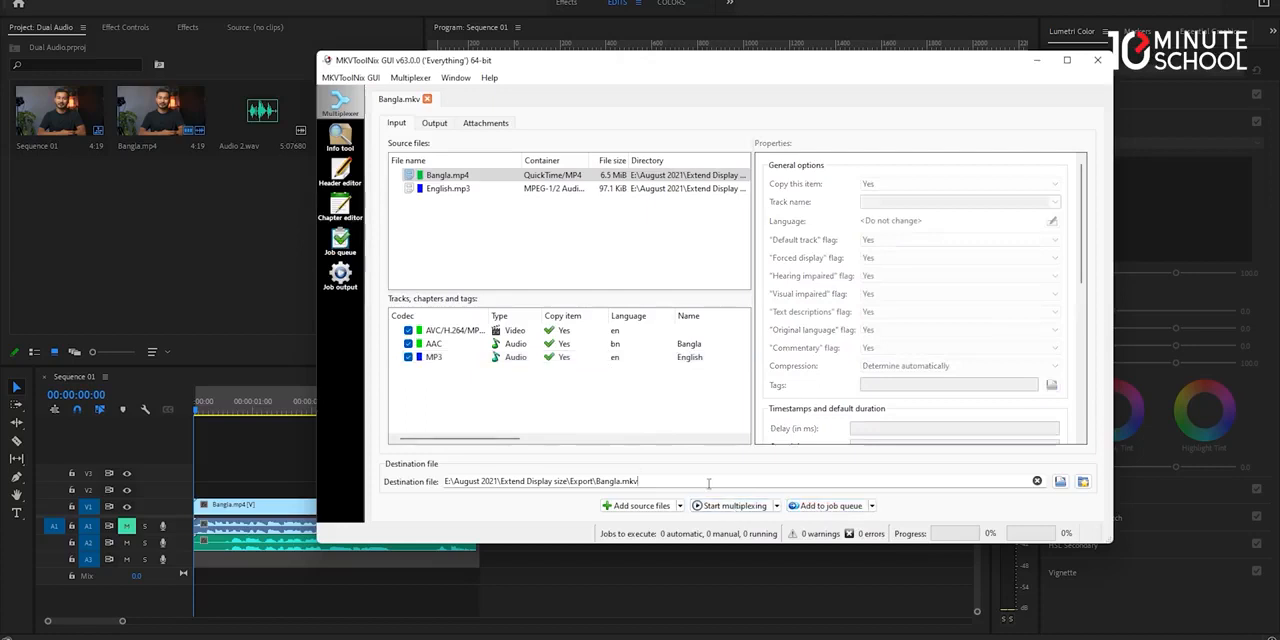
Save the destination file as Bangla.mkv in the Export folder inside Extend Display size.
{"action": "left_click", "coordinate": [1060, 482]}
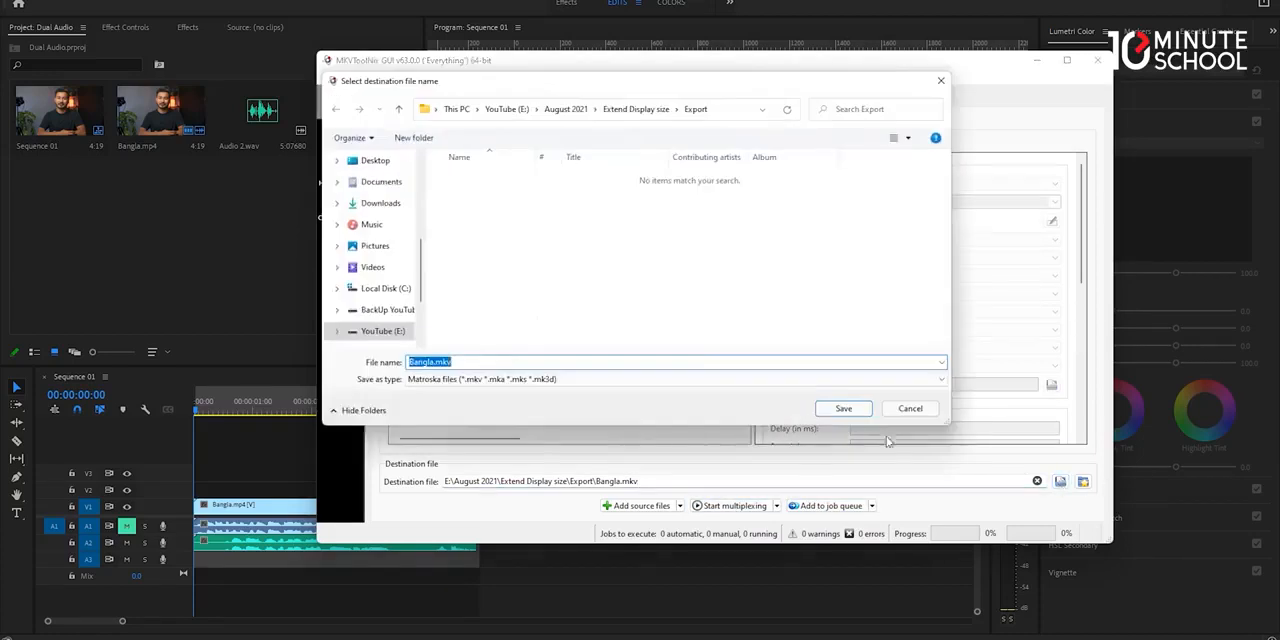
{"action": "left_click", "coordinate": [648, 111]}
{"action": "double_click", "coordinate": [776, 200]}
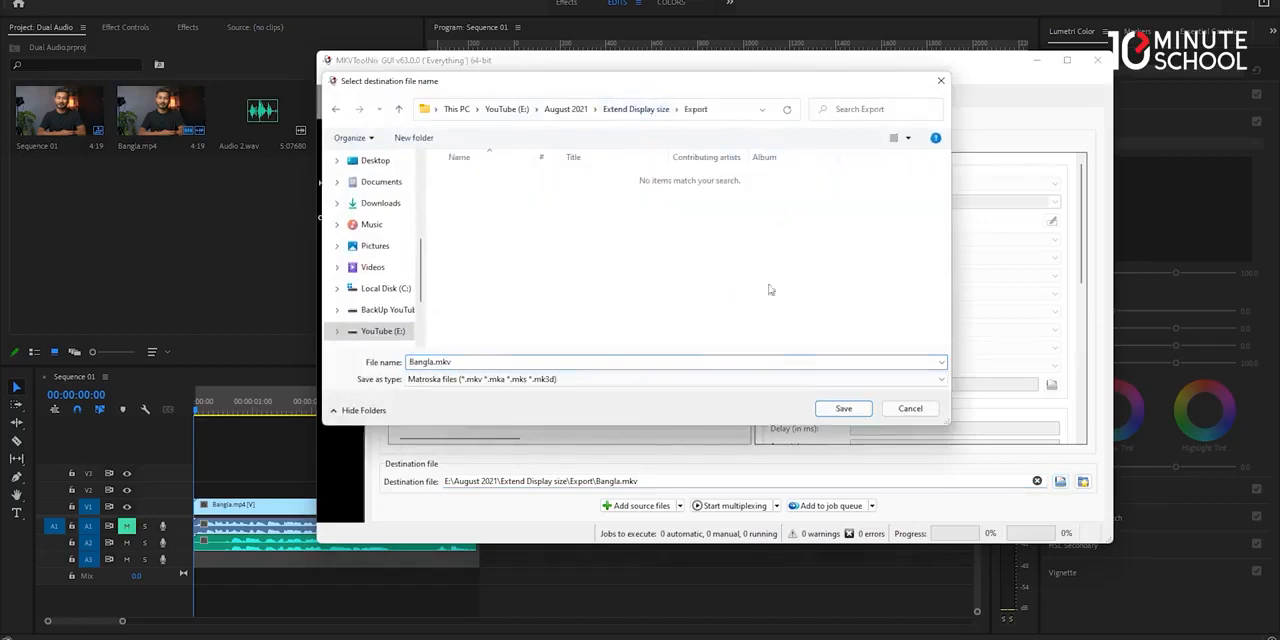
{"action": "left_click", "coordinate": [845, 409]}
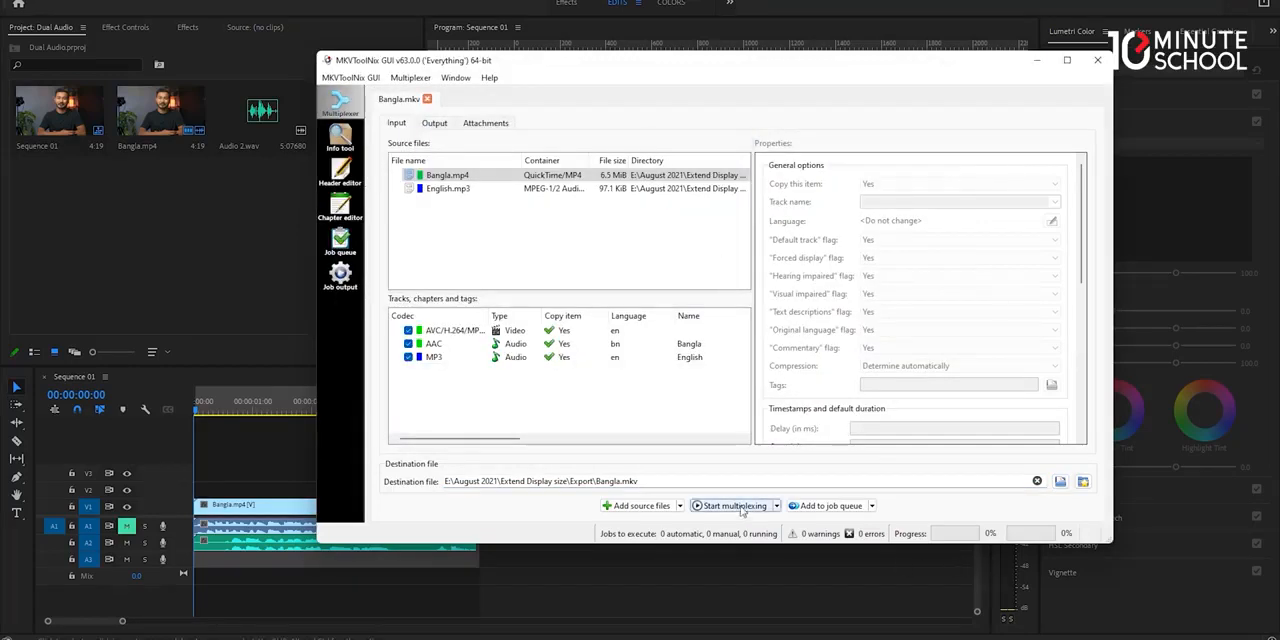